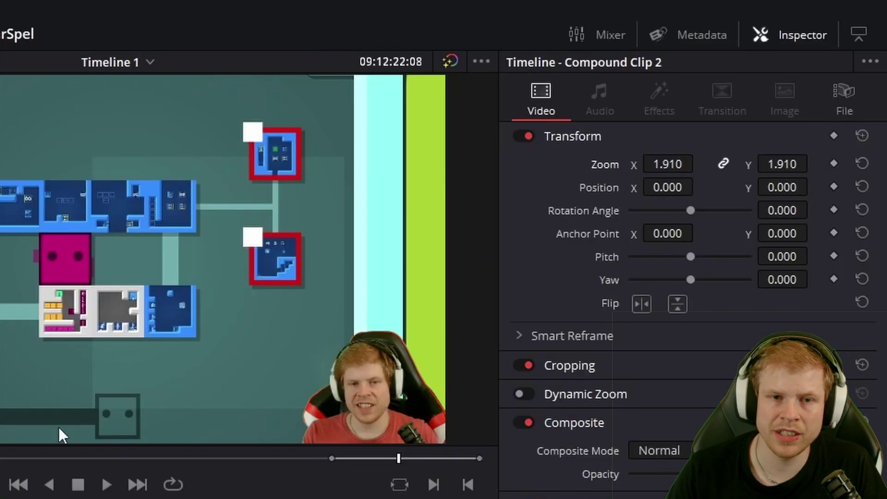
- Trial-zoom Compound Clip 2 to about 4.3x, shift it sideways, undo, then hide the clip properties
{"action": "left_click_drag", "start_coordinate": [668, 164], "coordinate": [723, 164]}
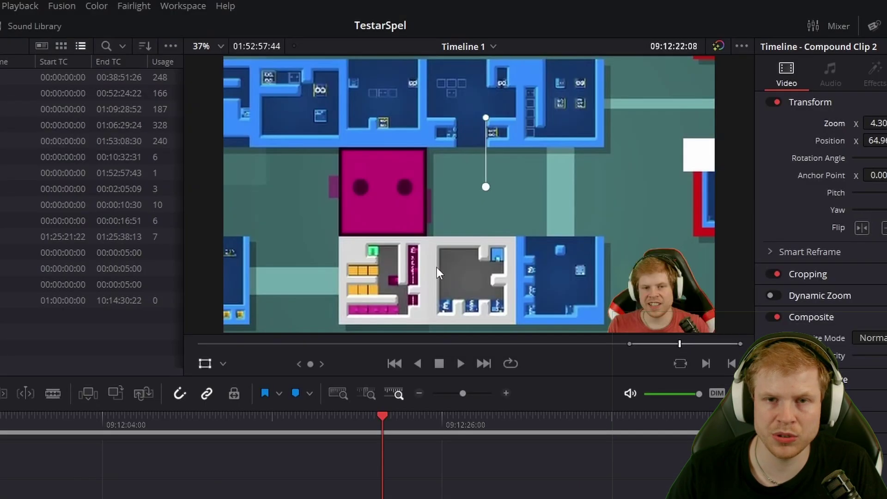
{"action": "left_click_drag", "start_coordinate": [437, 267], "coordinate": [363, 263]}
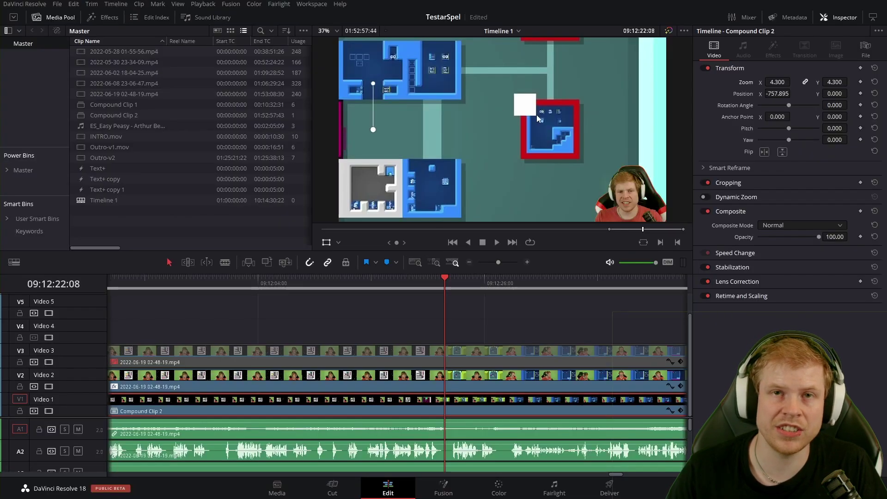
{"action": "key", "text": "ctrl+z"}
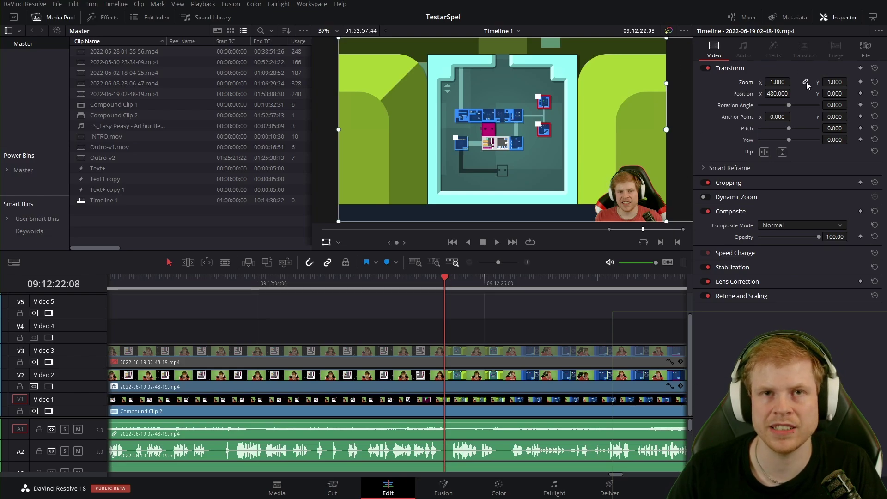
{"action": "key", "text": "ctrl+shift+i"}
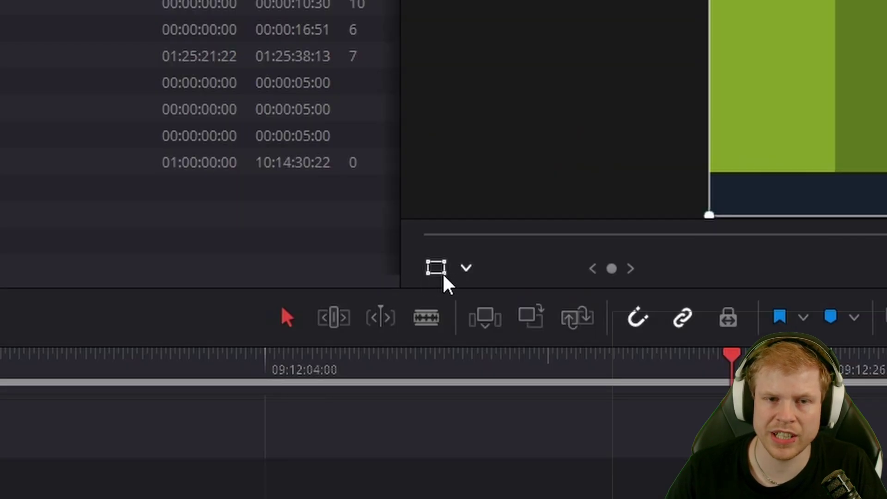
- Check the viewer overlay modes, then reset the clip's transform to zoom 1.000 and position 0
{"action": "left_click", "coordinate": [339, 243]}
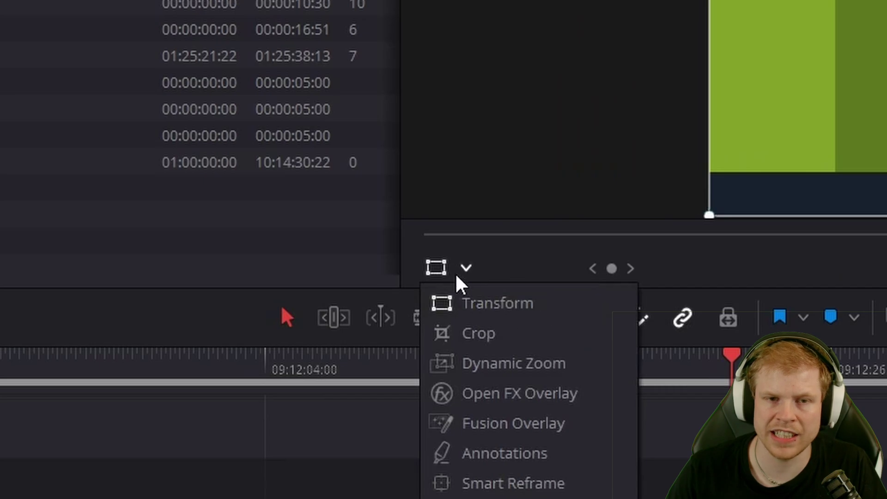
{"action": "left_click", "coordinate": [460, 275]}
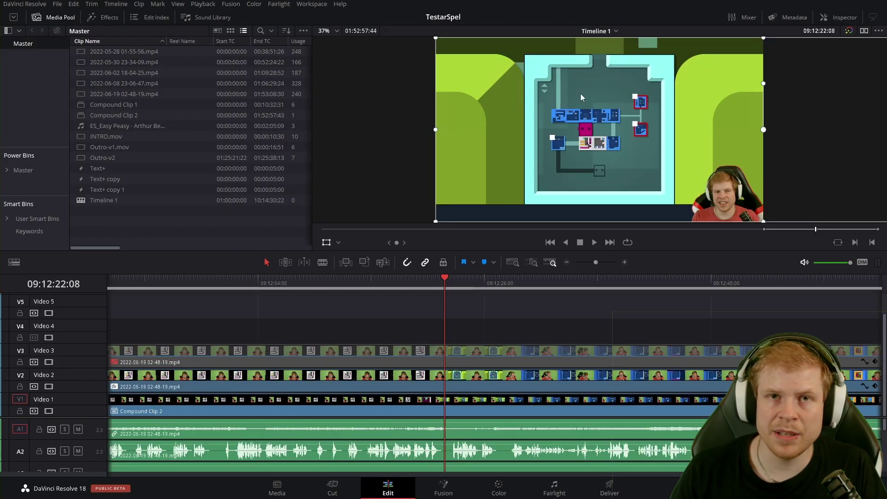
{"action": "left_click", "coordinate": [818, 25]}
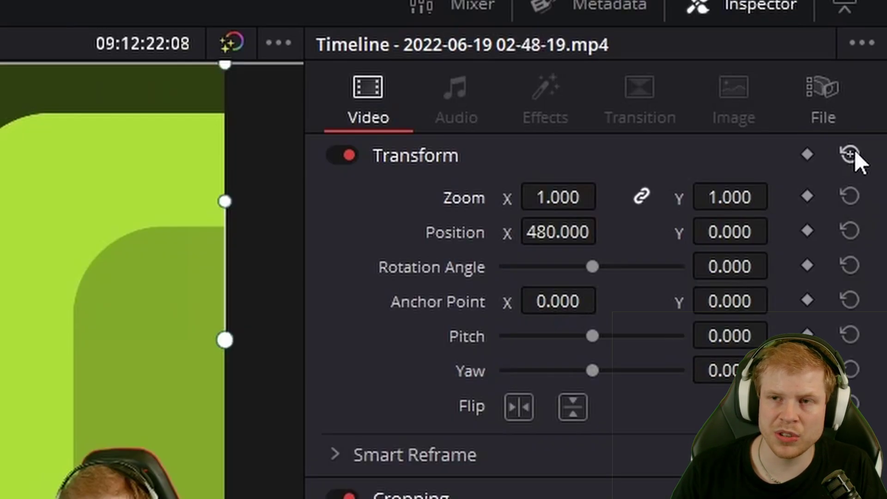
{"action": "left_click", "coordinate": [851, 155]}
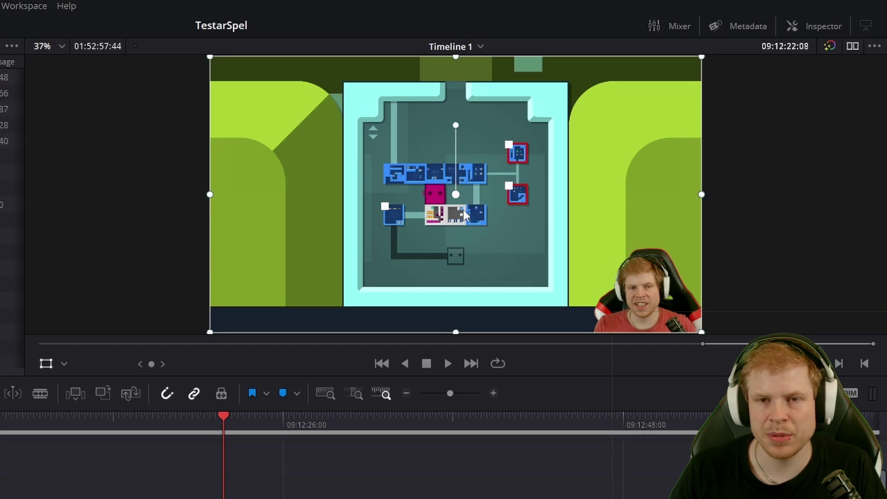
- Enlarge the clip toward its upper area, pan it up, then step back through the changes
{"action": "left_click_drag", "start_coordinate": [351, 107], "coordinate": [448, 152]}
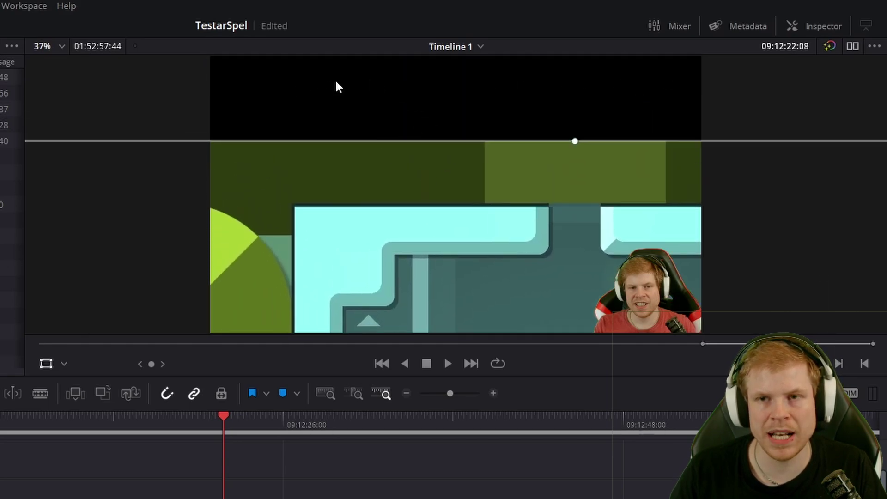
{"action": "left_click_drag", "start_coordinate": [509, 188], "coordinate": [501, 132]}
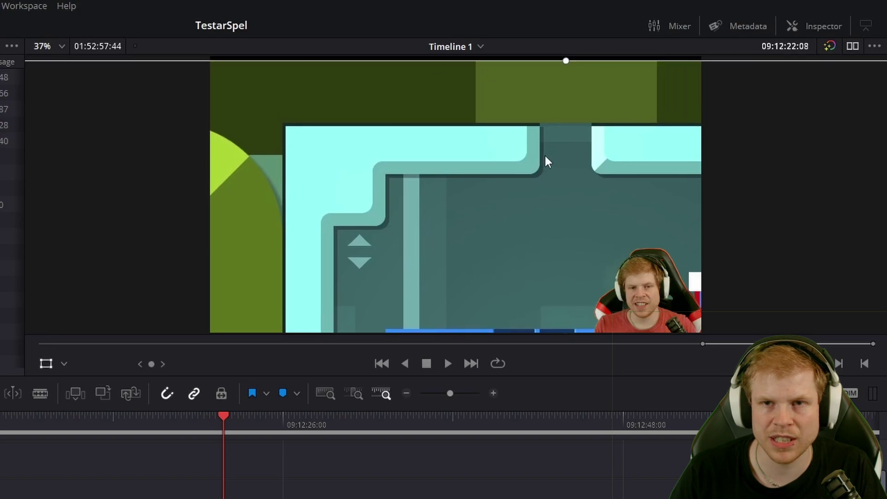
{"action": "key", "text": "ctrl+z"}
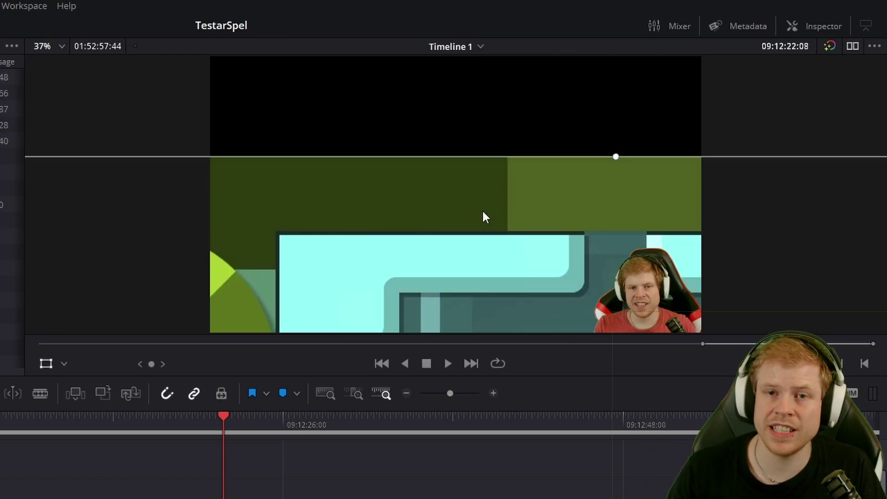
{"action": "key", "text": "ctrl+shift+z"}
{"action": "key", "text": "ctrl+shift+z"}
{"action": "key", "text": "ctrl+shift+z"}
{"action": "key", "text": "ctrl+z"}
{"action": "key", "text": "ctrl+z"}
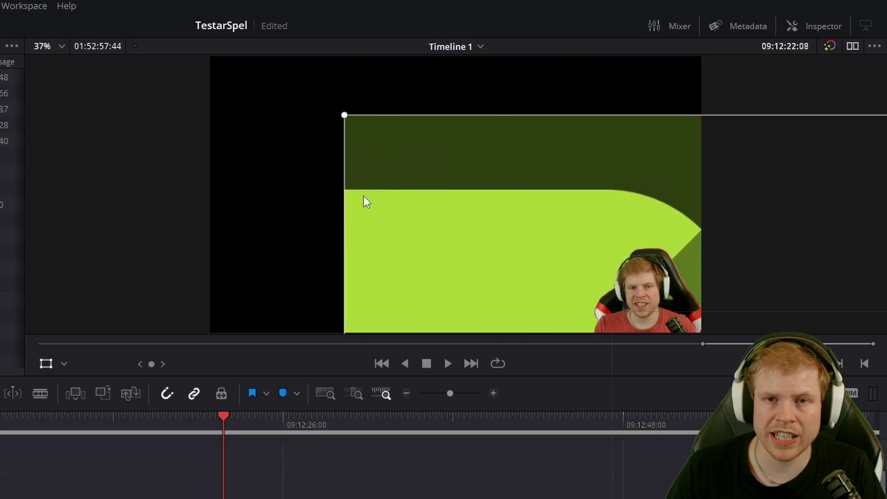
{"action": "key", "text": "ctrl+z"}
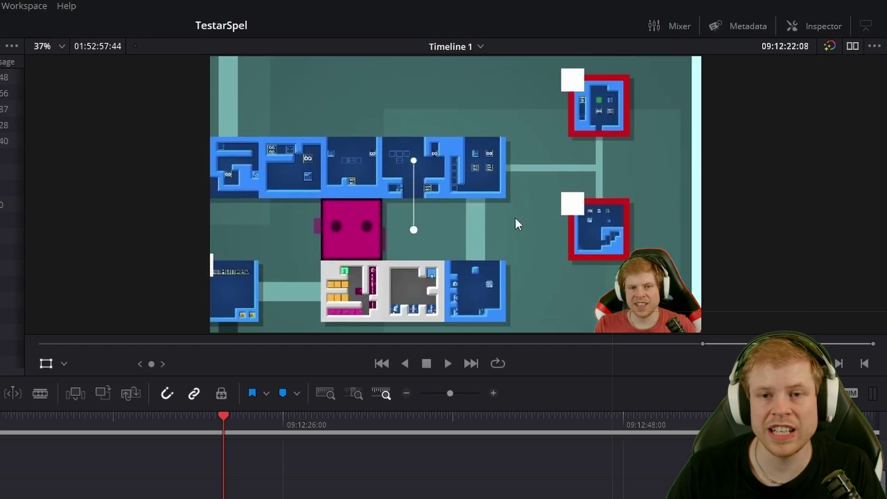
- Pan the zoomed clip past the frame edge, clamp it to fill the frame, then reset to full view
{"action": "left_click_drag", "start_coordinate": [645, 200], "coordinate": [448, 193]}
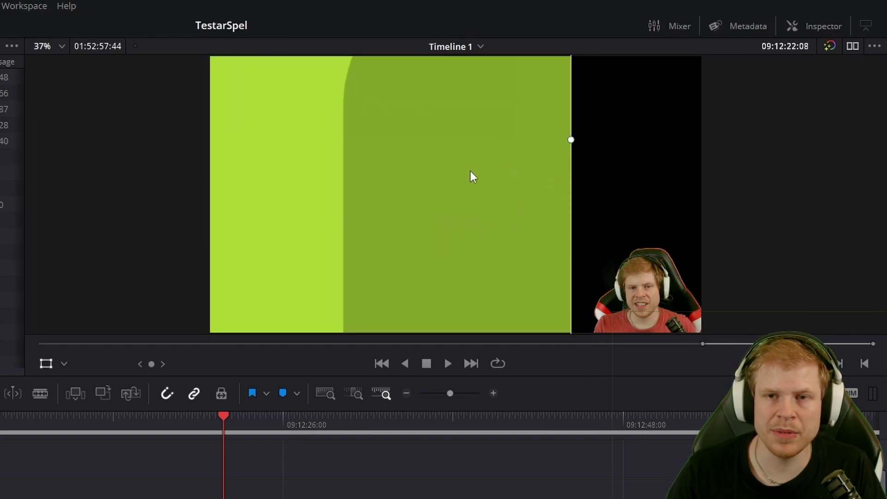
{"action": "left_click_drag", "start_coordinate": [420, 151], "coordinate": [536, 199]}
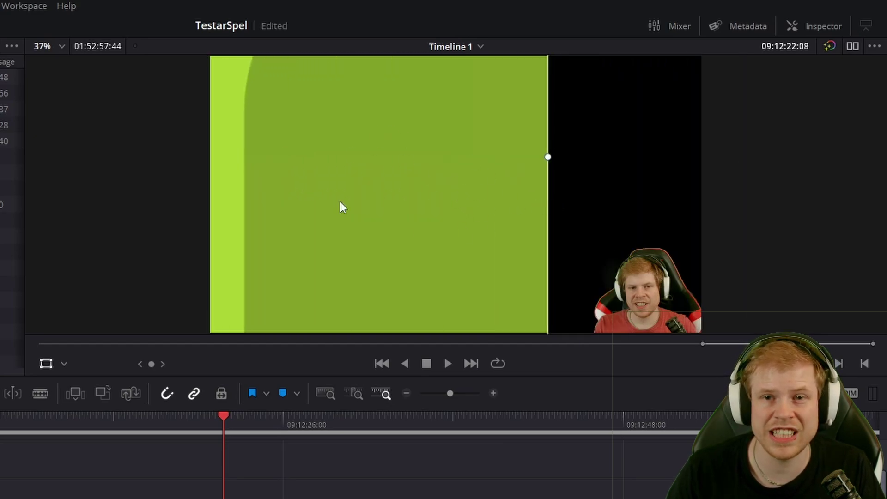
{"action": "key", "text": "ctrl+z"}
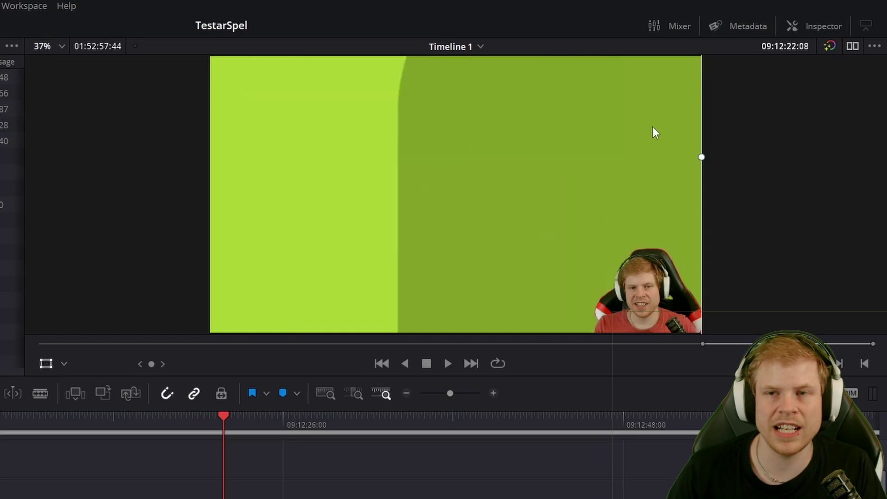
{"action": "mouse_move", "coordinate": [623, 187]}
{"action": "left_mouse_down"}
{"action": "mouse_move", "coordinate": [611, 184]}
{"action": "mouse_move", "coordinate": [622, 181]}
{"action": "left_mouse_up"}
{"action": "key", "text": "ctrl+z"}
{"action": "left_click_drag", "start_coordinate": [531, 59], "coordinate": [487, 273]}
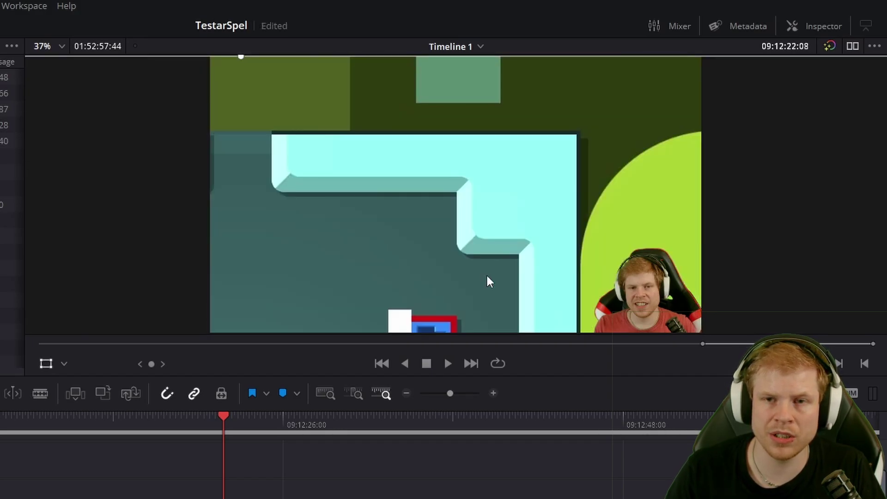
{"action": "key", "text": "ctrl+z"}
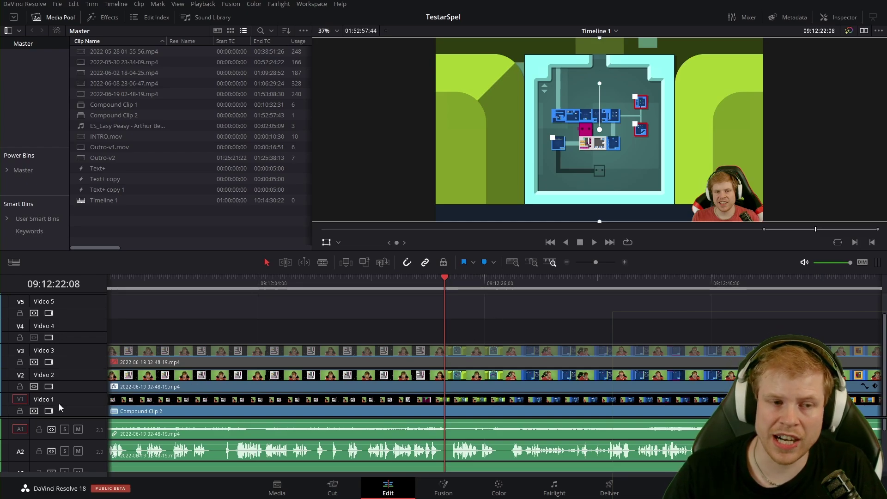
- Select the gameplay footage clip on the Video 2 track in the timeline
{"action": "left_click", "coordinate": [396, 387]}
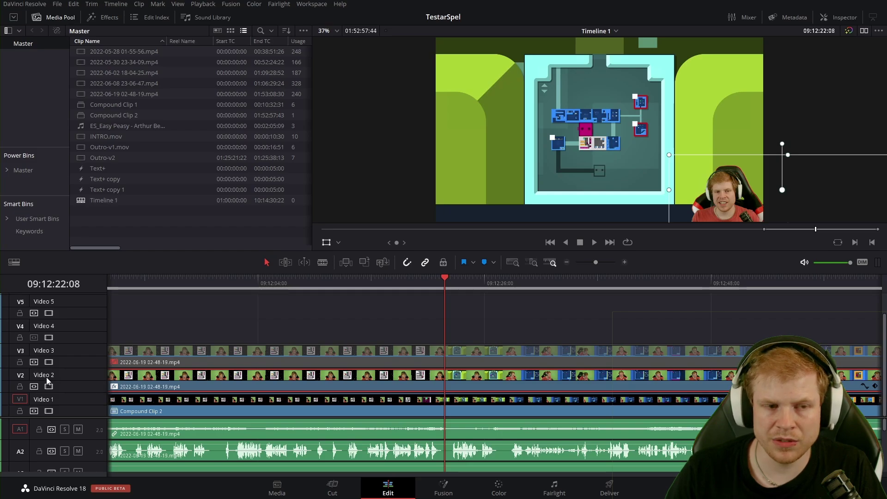
{"action": "left_click", "coordinate": [516, 322]}
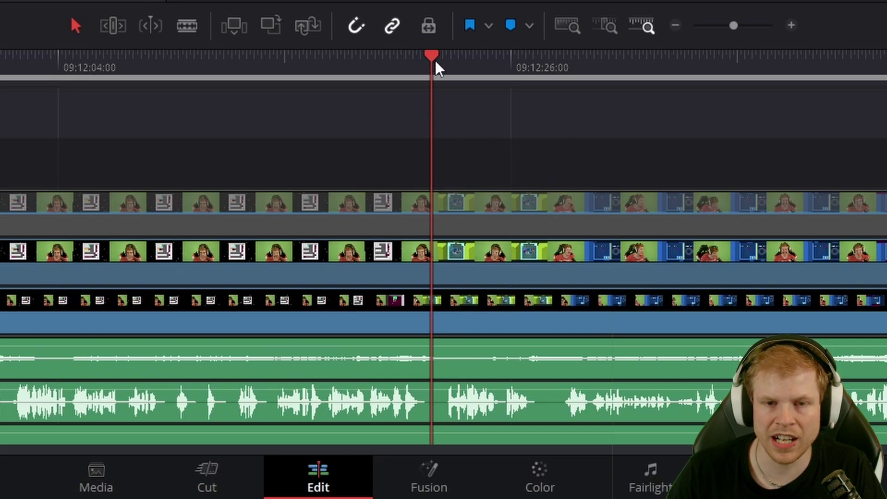
{"action": "left_click", "coordinate": [530, 327]}
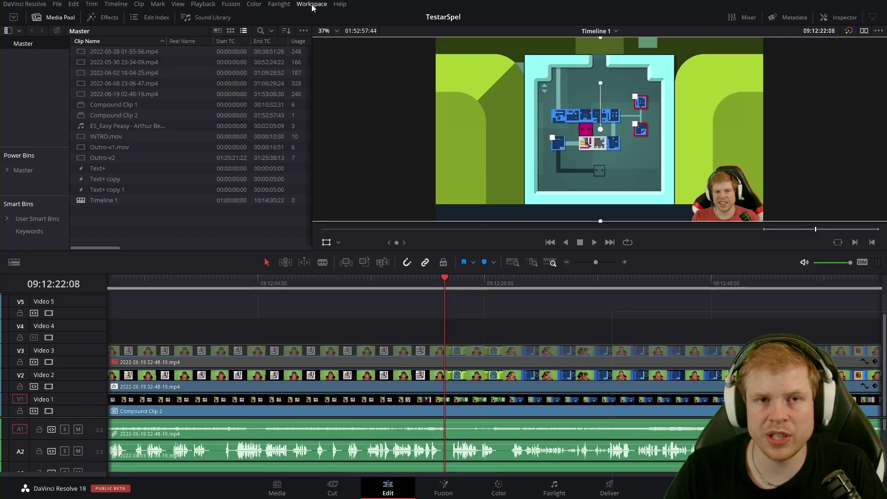
- Open Keyboard Customization from the DaVinci Resolve menu
{"action": "left_click", "coordinate": [311, 4]}
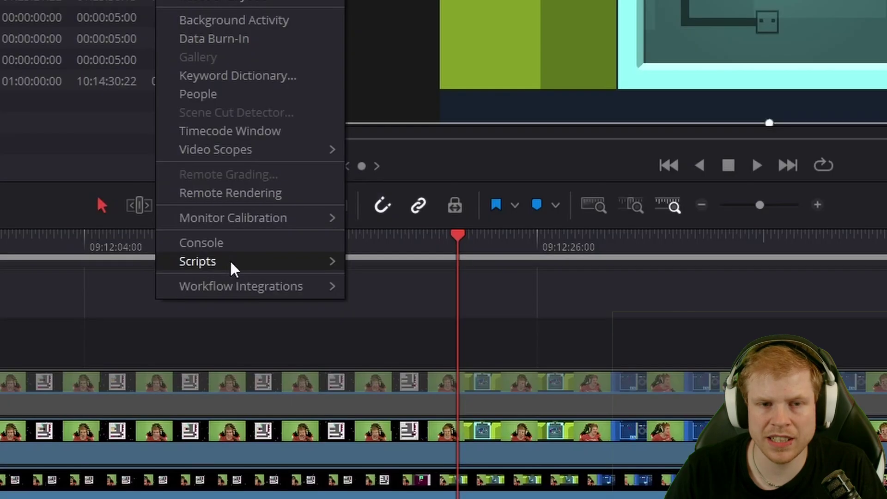
{"action": "mouse_move", "coordinate": [330, 293]}
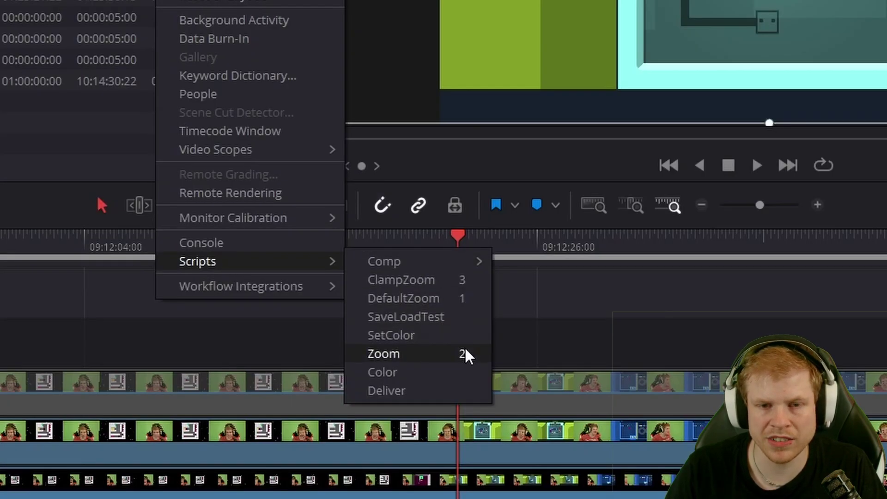
{"action": "left_click", "coordinate": [48, 8]}
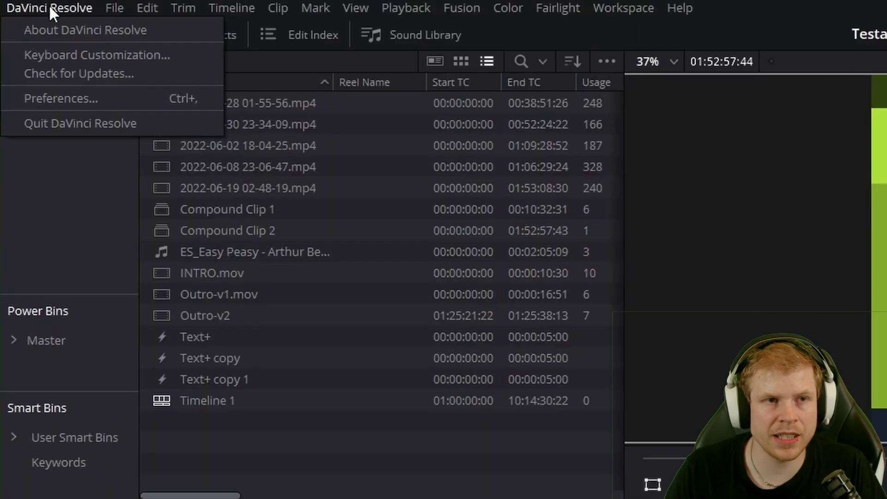
{"action": "left_click", "coordinate": [72, 55]}
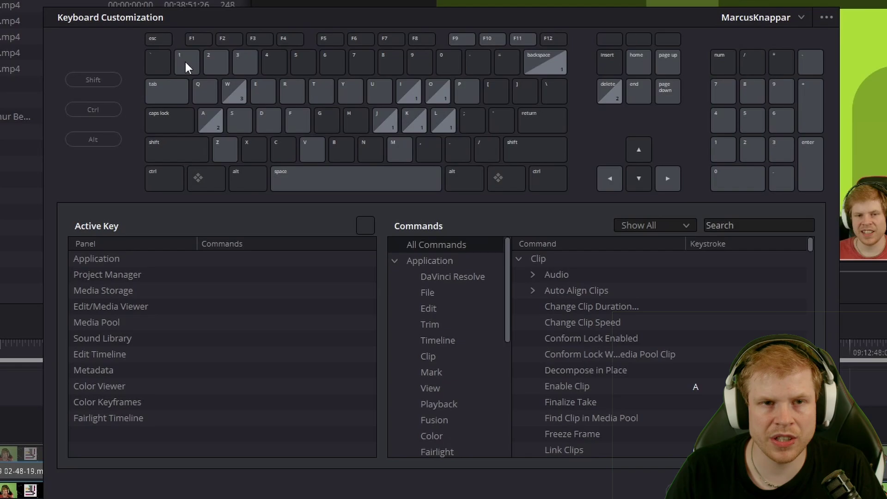
- Confirm keys 1, 2 and 3 run DefaultZoom, Zoom and ClampZoom respectively
{"action": "left_click", "coordinate": [538, 179]}
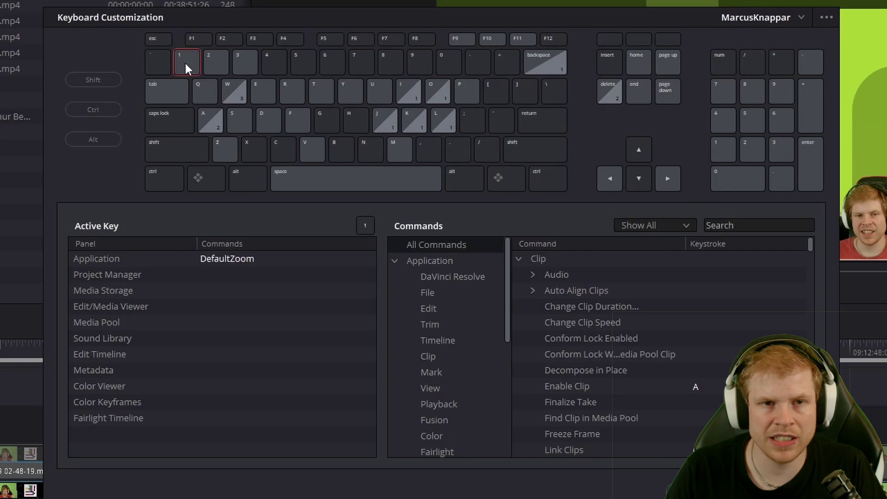
{"action": "left_click", "coordinate": [228, 262]}
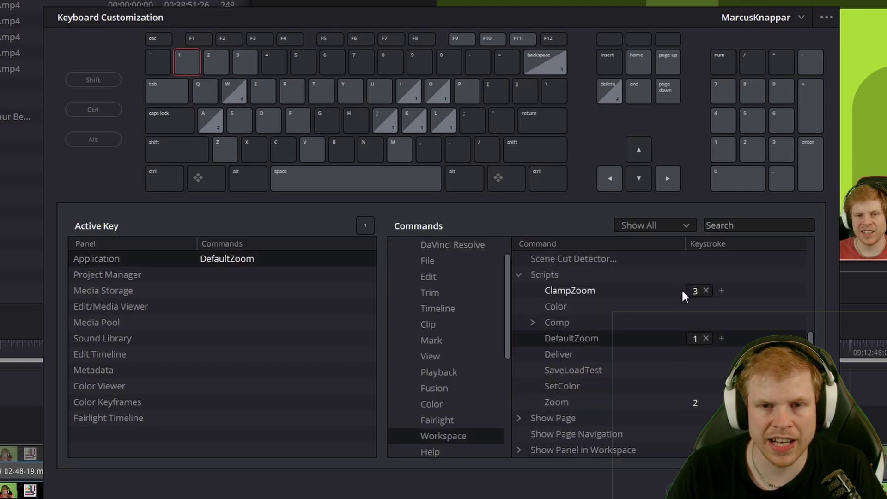
{"action": "left_click", "coordinate": [212, 61]}
{"action": "left_click", "coordinate": [239, 62]}
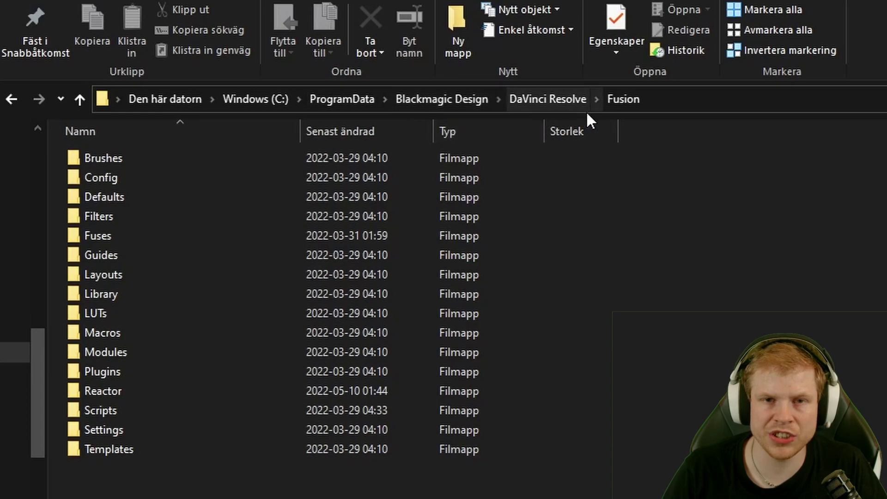
- Browse into Fusion's Modules > Lua folder and look over its two Lua module files
{"action": "double_click", "coordinate": [109, 354]}
{"action": "double_click", "coordinate": [95, 163]}
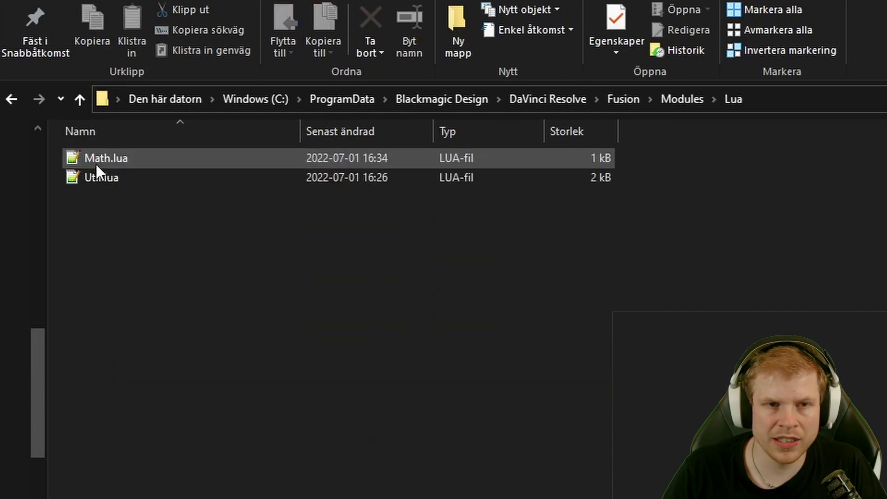
{"action": "left_click_drag", "start_coordinate": [157, 243], "coordinate": [85, 148]}
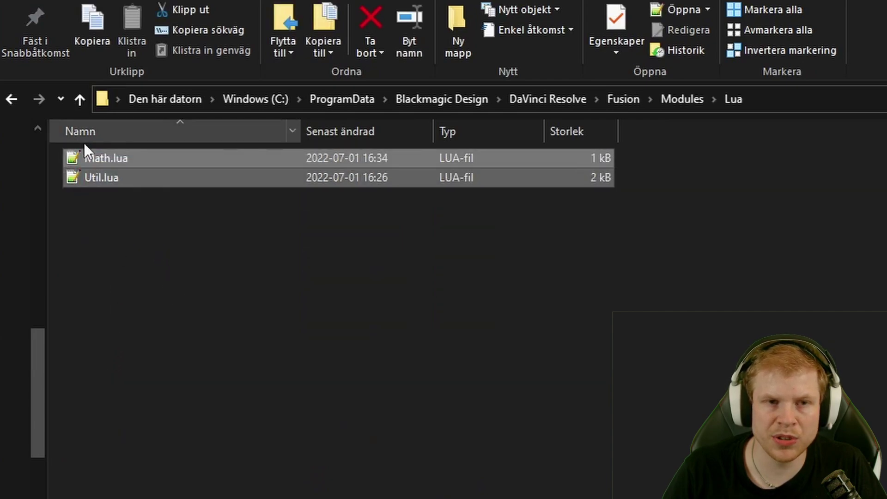
{"action": "left_click", "coordinate": [165, 230]}
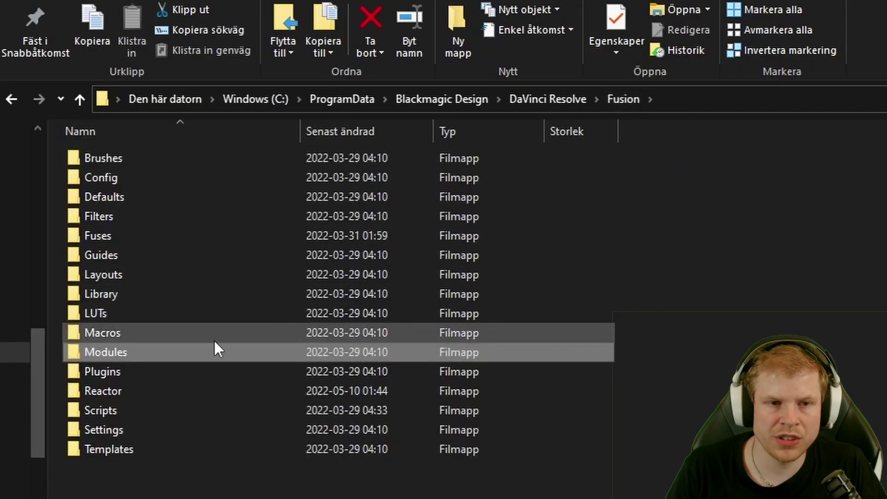
- Open Scripts > Edit and point out the SetColor.lua and SaveLoadTest.lua scripts
{"action": "double_click", "coordinate": [102, 410]}
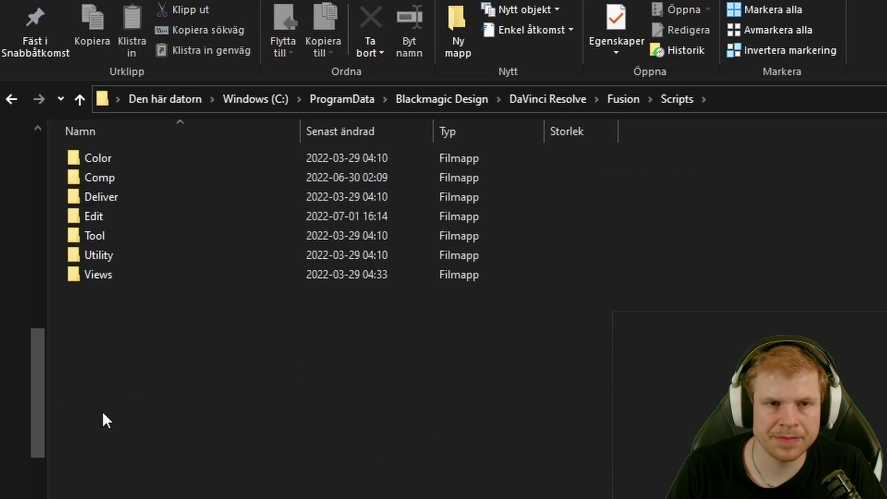
{"action": "left_click_drag", "start_coordinate": [204, 348], "coordinate": [81, 148]}
{"action": "left_click", "coordinate": [171, 350]}
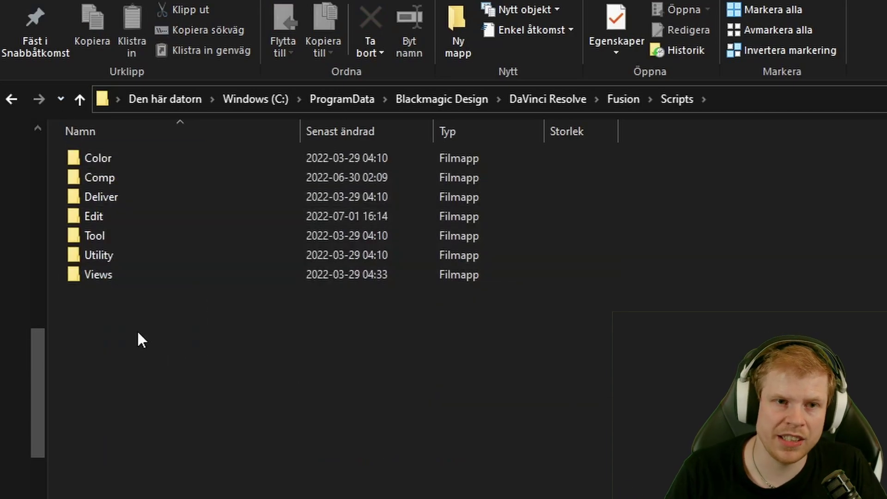
{"action": "double_click", "coordinate": [96, 214]}
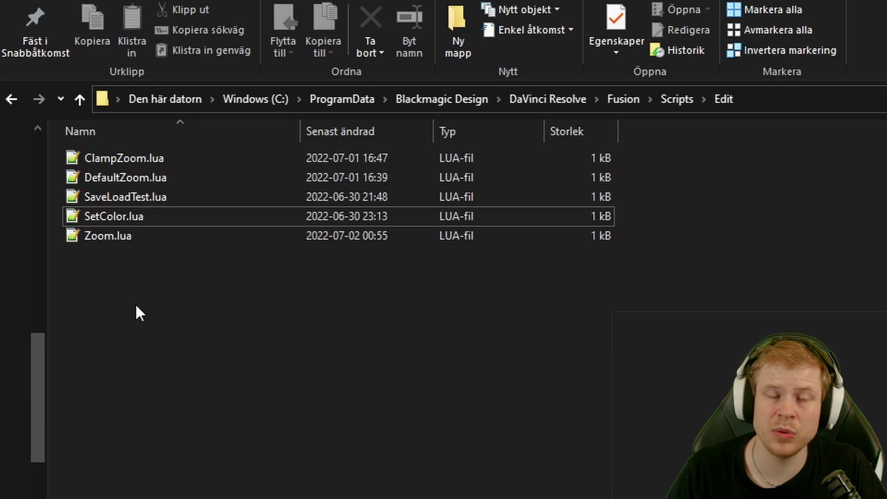
{"action": "left_click", "coordinate": [116, 218]}
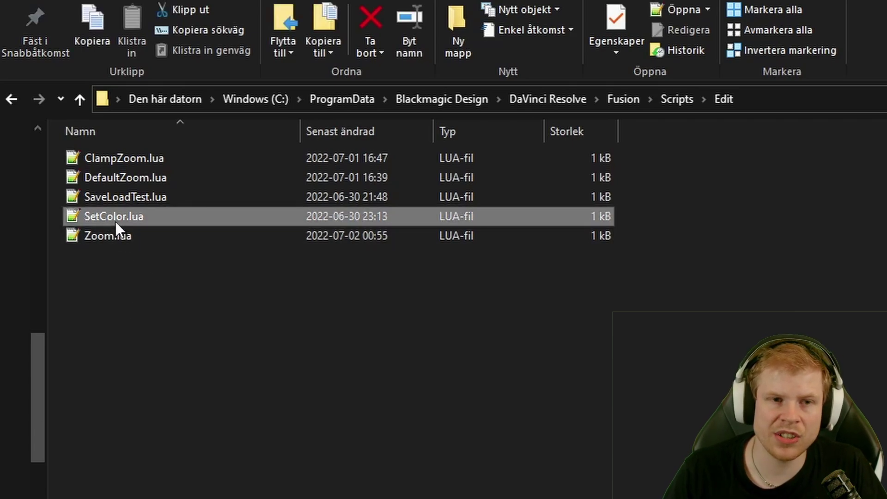
{"action": "left_click", "coordinate": [117, 201]}
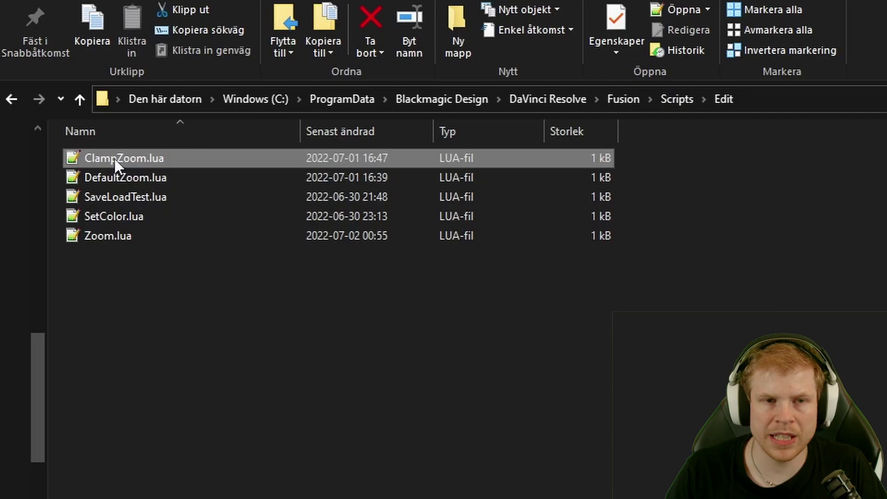
- Open ClampZoom.lua in Notepad++ and highlight the 60,1 frame rate and track values
{"action": "double_click", "coordinate": [115, 159]}
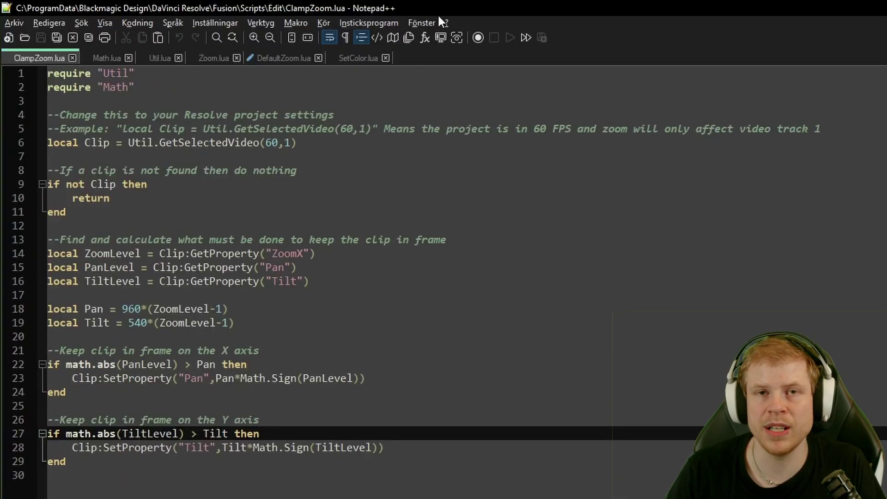
{"action": "left_click", "coordinate": [532, 184]}
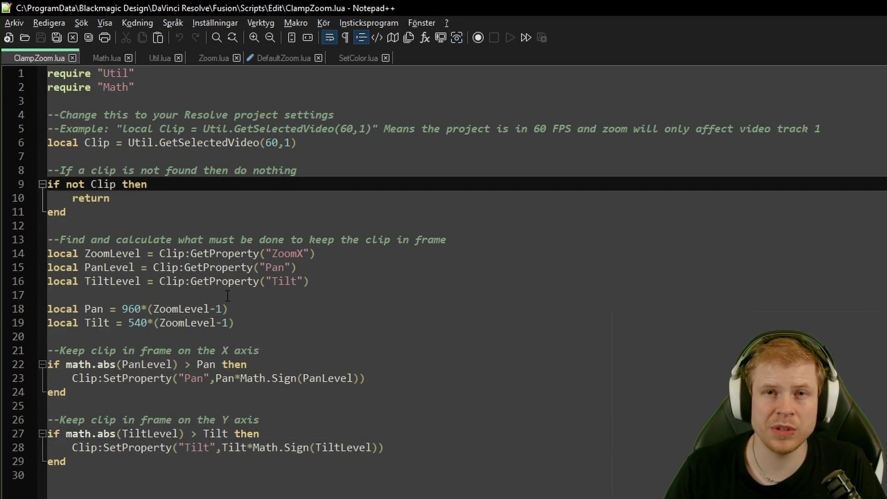
{"action": "mouse_move", "coordinate": [266, 142]}
{"action": "left_mouse_down"}
{"action": "mouse_move", "coordinate": [291, 143]}
{"action": "mouse_move", "coordinate": [268, 142]}
{"action": "left_mouse_up"}
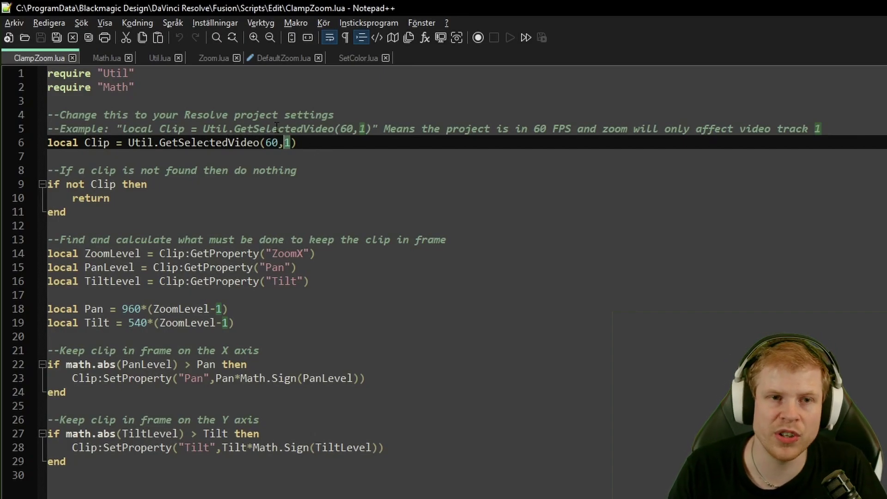
- Highlight the 960 and 540 resolution values on lines 18–19
{"action": "left_click", "coordinate": [122, 309]}
{"action": "left_click_drag", "start_coordinate": [122, 309], "coordinate": [147, 324]}
{"action": "left_click", "coordinate": [146, 325]}
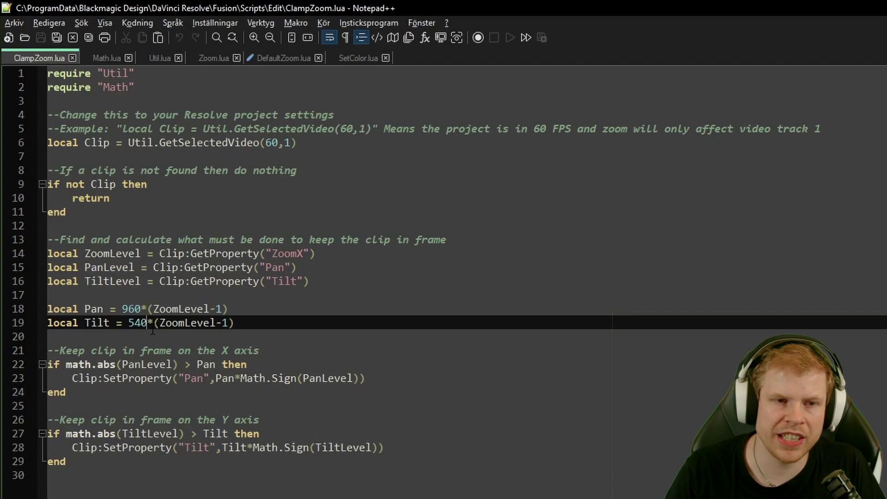
{"action": "mouse_move", "coordinate": [129, 323]}
{"action": "left_mouse_down"}
{"action": "mouse_move", "coordinate": [119, 307]}
{"action": "mouse_move", "coordinate": [128, 323]}
{"action": "left_mouse_up"}
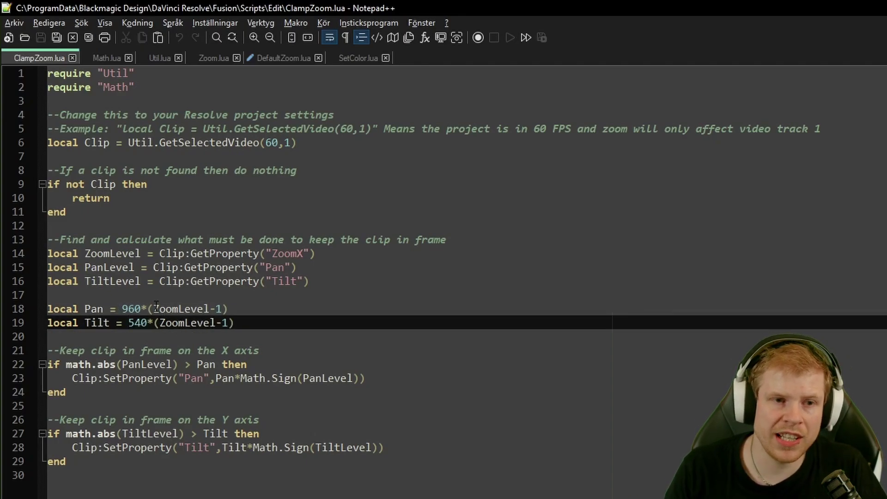
{"action": "left_click_drag", "start_coordinate": [144, 306], "coordinate": [132, 309]}
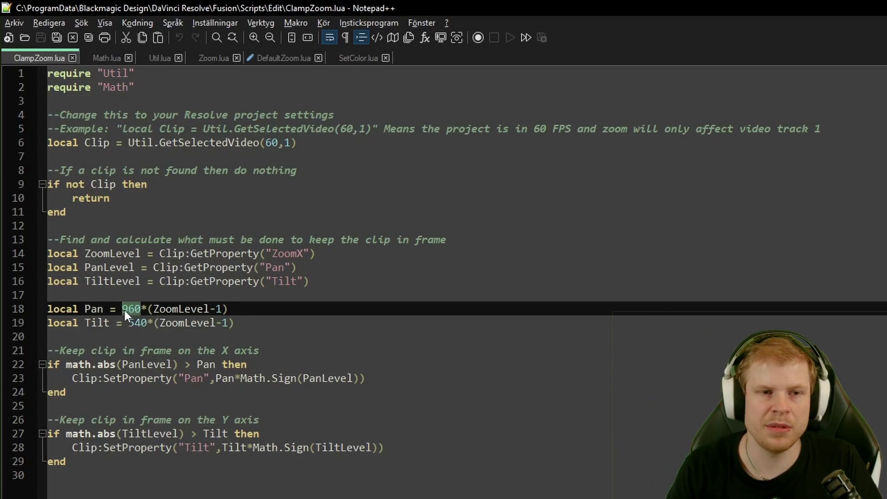
{"action": "left_click", "coordinate": [156, 322]}
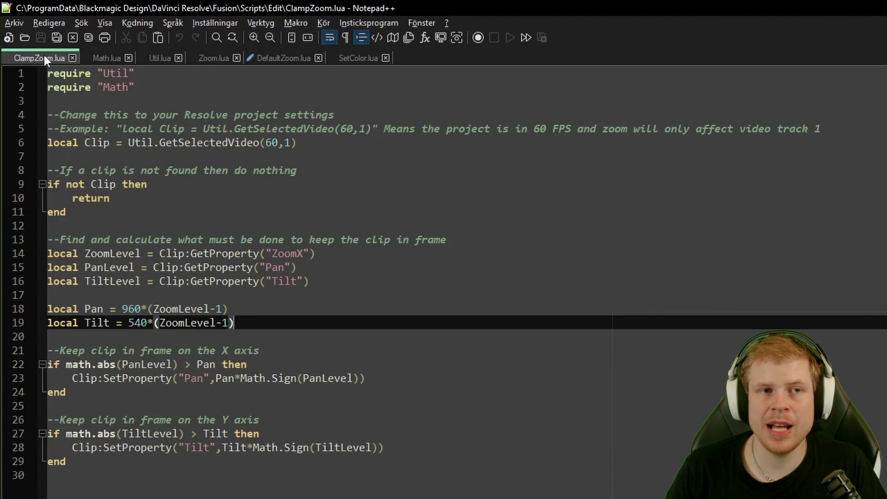
- In Zoom.lua, highlight the 60,1 settings and 0.5 zoom increment, then switch to DefaultZoom.lua
{"action": "left_click", "coordinate": [217, 59]}
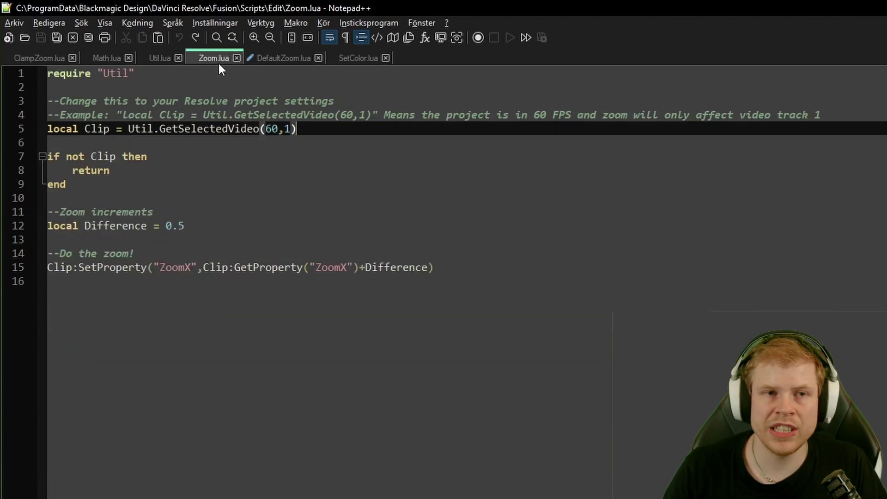
{"action": "left_click_drag", "start_coordinate": [312, 130], "coordinate": [267, 132]}
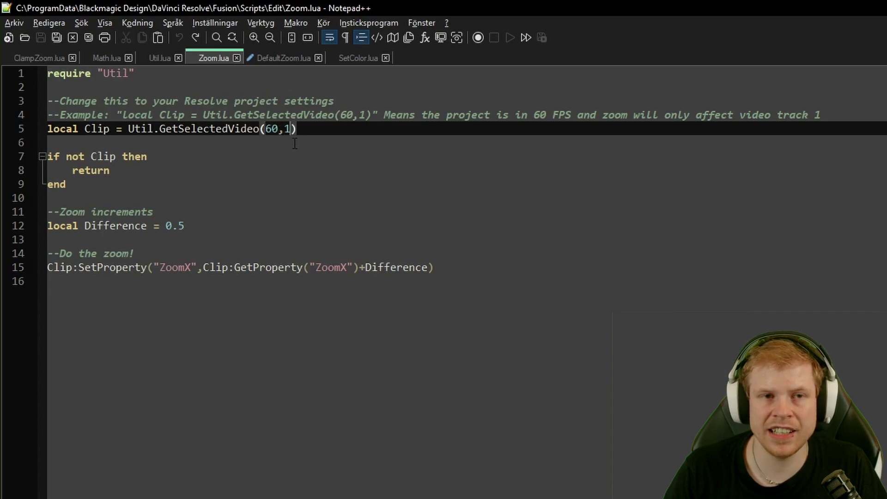
{"action": "double_click", "coordinate": [286, 130]}
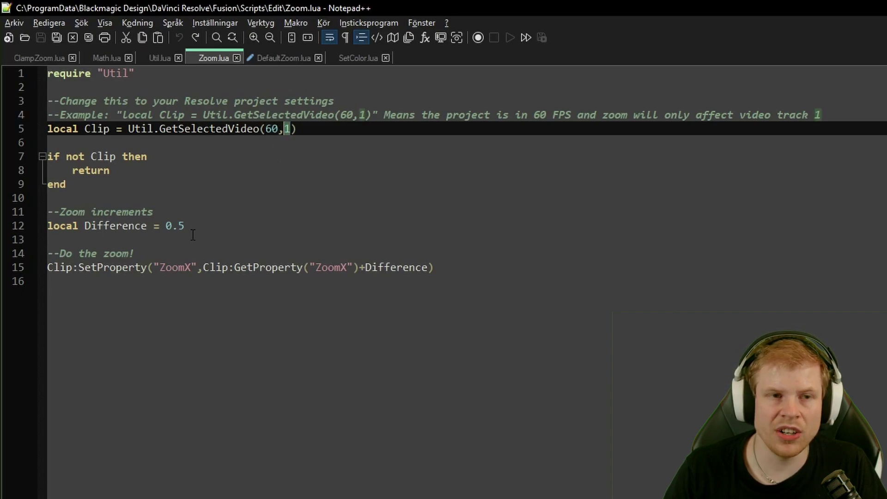
{"action": "left_click_drag", "start_coordinate": [185, 226], "coordinate": [169, 226]}
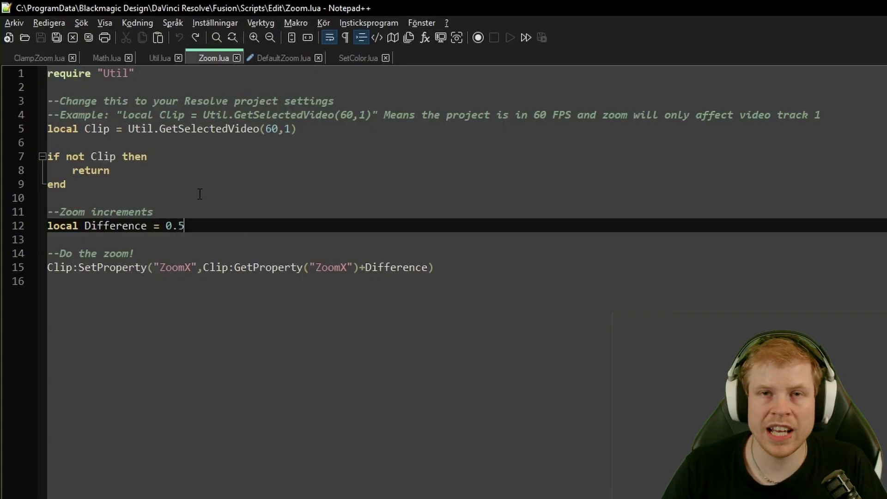
{"action": "key", "text": "ctrl+Tab"}
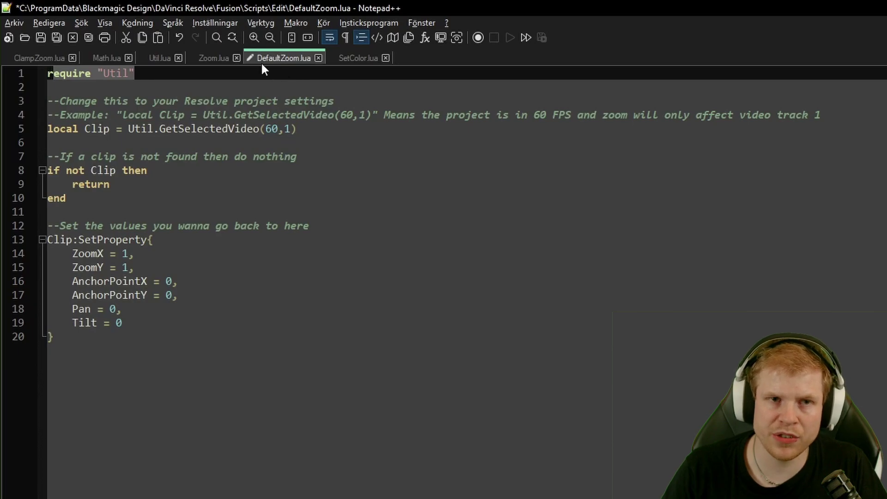
{"action": "left_click_drag", "start_coordinate": [296, 129], "coordinate": [277, 140]}
{"action": "left_click", "coordinate": [292, 131]}
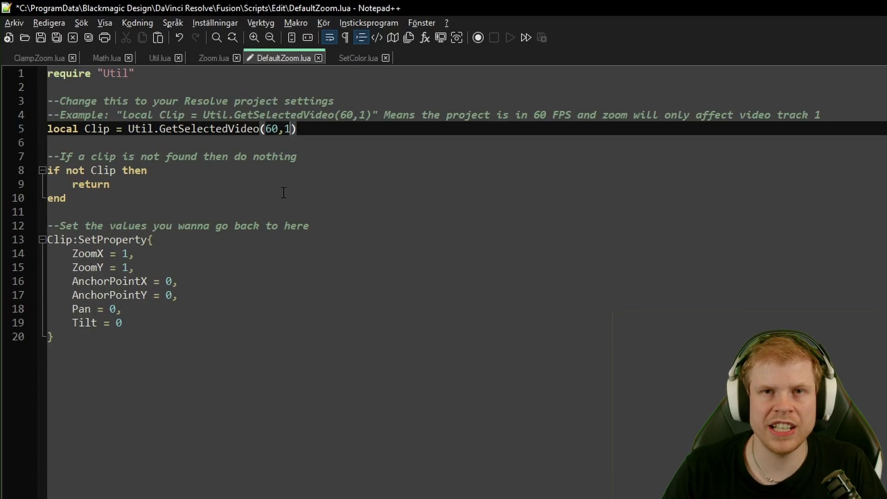
{"action": "left_click_drag", "start_coordinate": [138, 326], "coordinate": [48, 239]}
{"action": "left_click", "coordinate": [187, 281]}
{"action": "left_click_drag", "start_coordinate": [136, 331], "coordinate": [77, 256]}
{"action": "left_click", "coordinate": [221, 259]}
{"action": "left_click", "coordinate": [237, 325]}
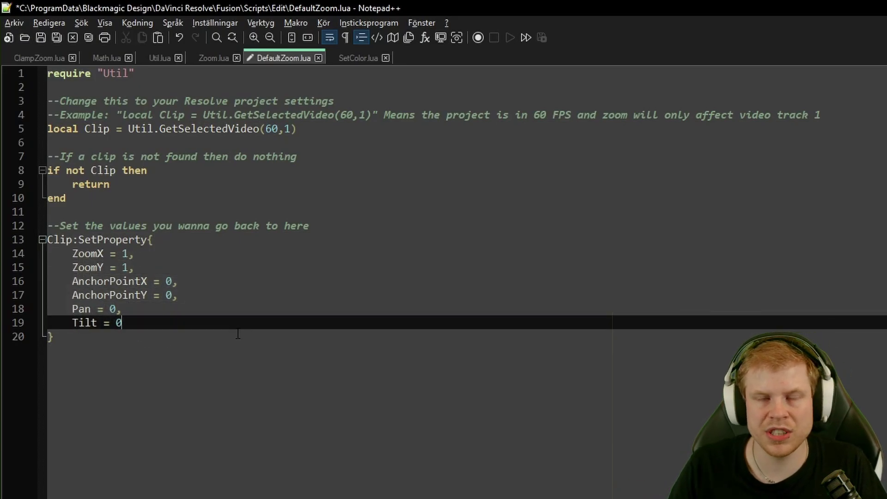
{"action": "left_click_drag", "start_coordinate": [135, 325], "coordinate": [68, 272]}
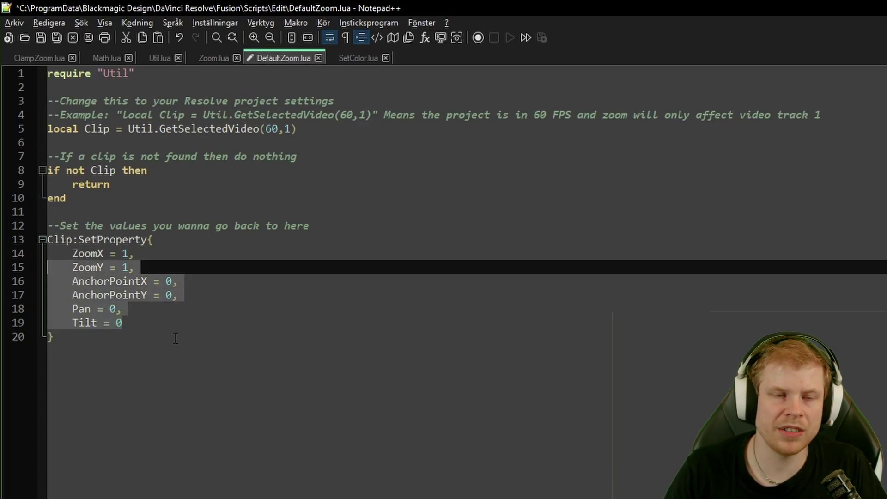
{"action": "left_click", "coordinate": [172, 323]}
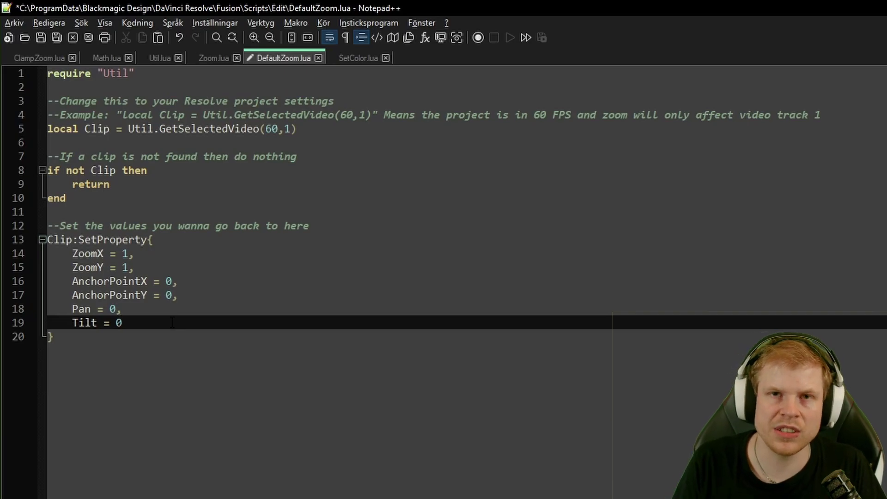
{"action": "left_click", "coordinate": [178, 281]}
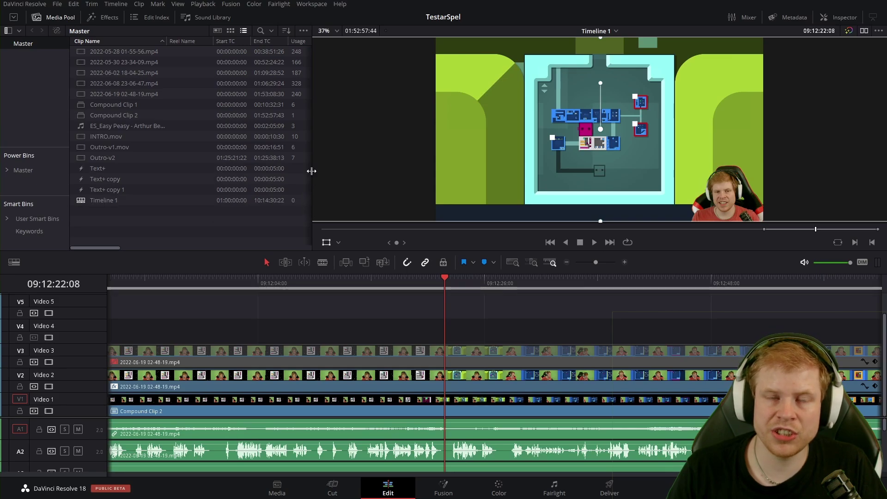
- Run the Zoom script from Workspace > Scripts on the gameplay clip
{"action": "left_click", "coordinate": [312, 4]}
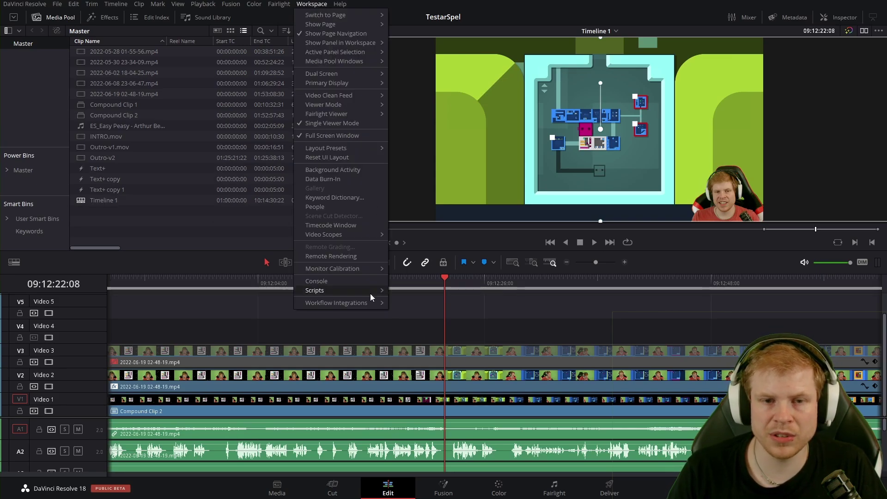
{"action": "mouse_move", "coordinate": [371, 290]}
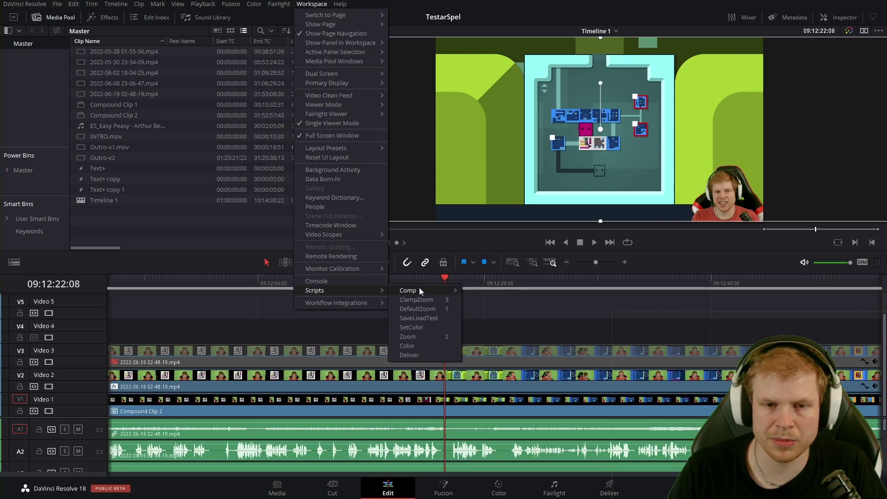
{"action": "left_click", "coordinate": [410, 337]}
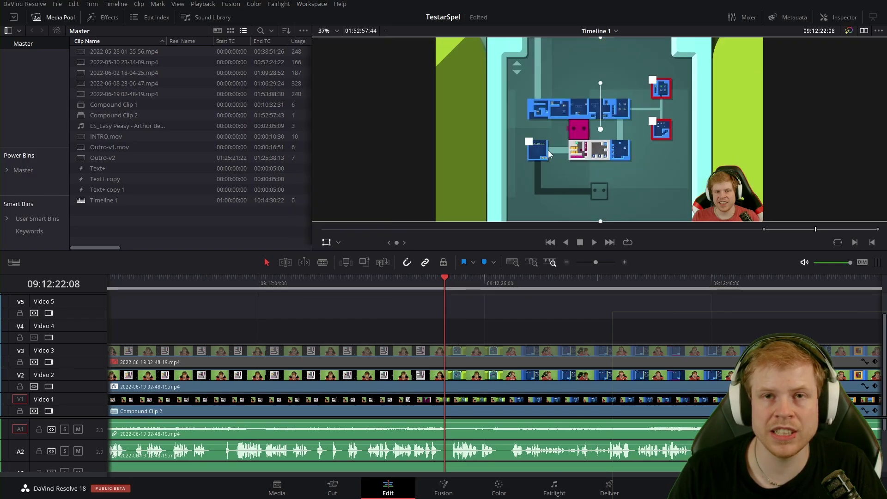
- Open and close Keyboard Customization, then enlarge the clip further in the viewer
{"action": "left_click", "coordinate": [14, 5]}
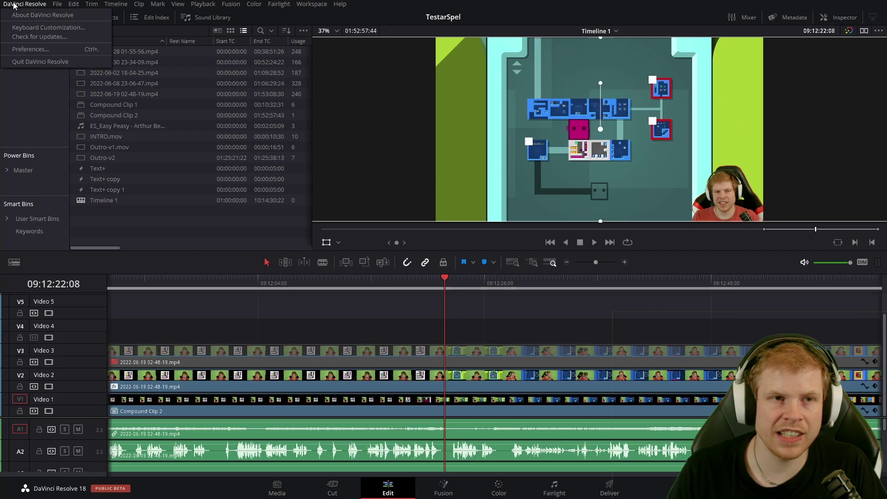
{"action": "left_click", "coordinate": [41, 29]}
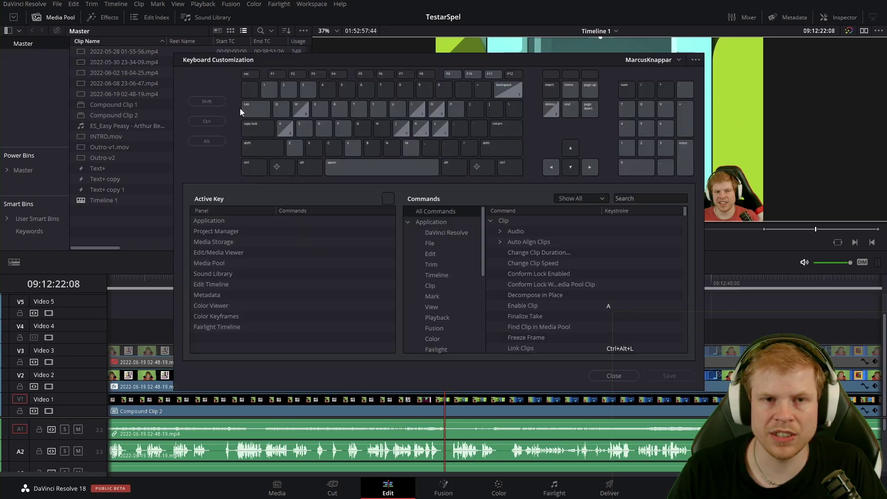
{"action": "left_click", "coordinate": [634, 375]}
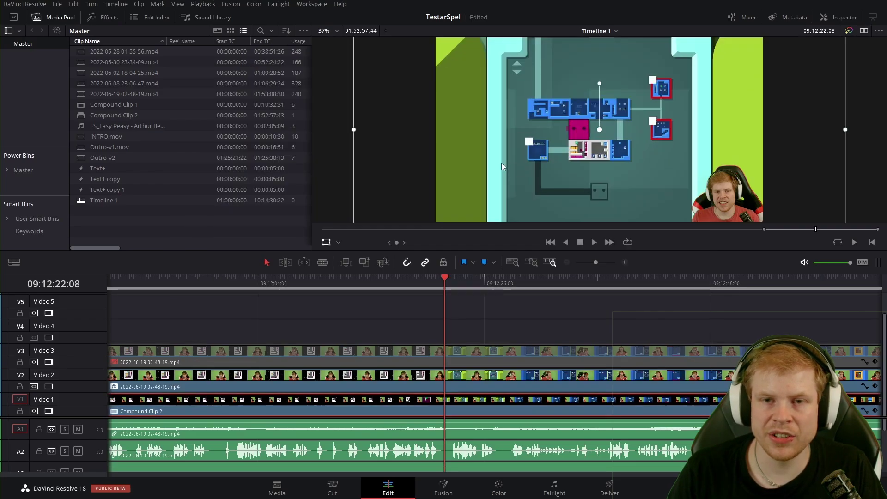
{"action": "left_click_drag", "start_coordinate": [501, 162], "coordinate": [582, 116]}
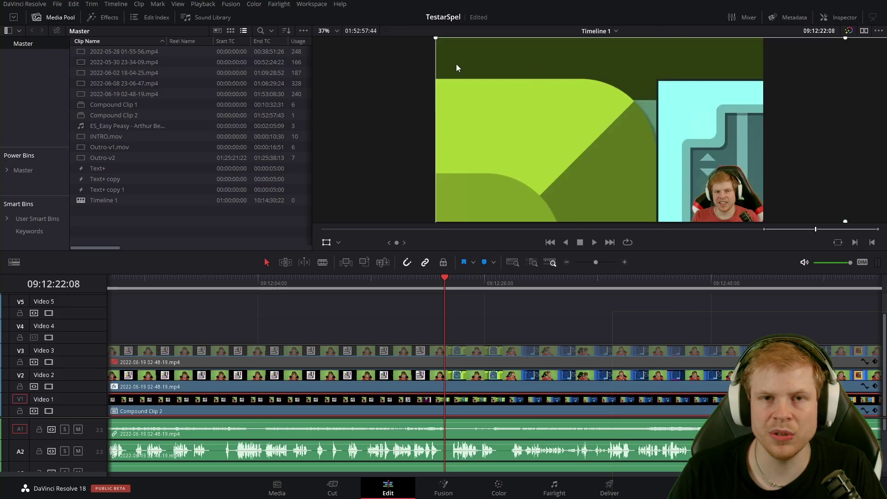
- Shrink the game picture, clamp it into the top-right corner, then drag it toward the lower right
{"action": "left_click_drag", "start_coordinate": [624, 165], "coordinate": [737, 80]}
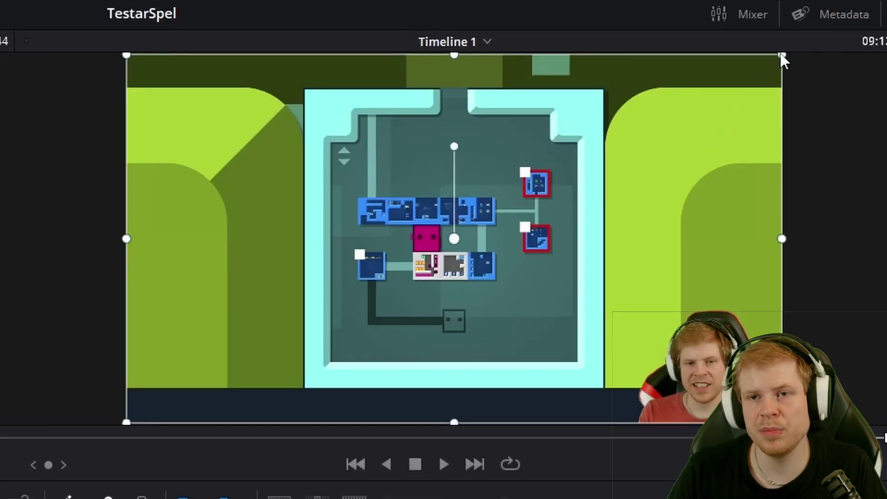
{"action": "left_click_drag", "start_coordinate": [780, 54], "coordinate": [634, 138]}
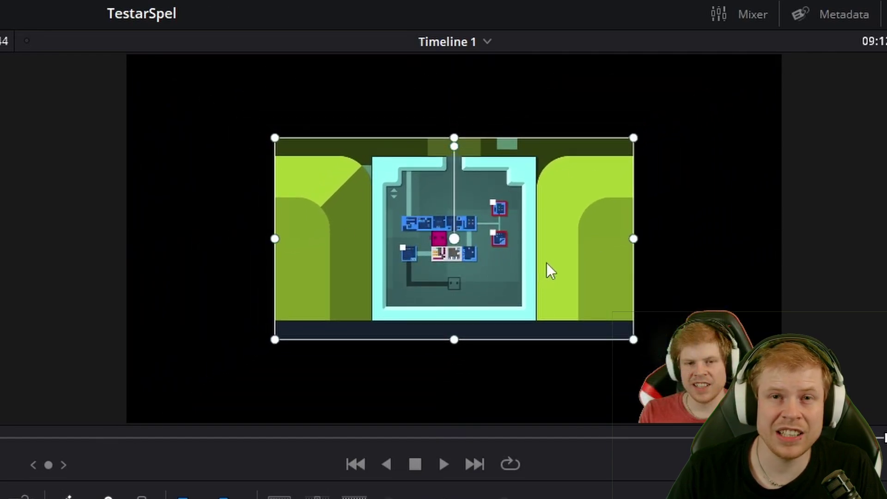
{"action": "left_click_drag", "start_coordinate": [547, 262], "coordinate": [383, 373]}
{"action": "key", "text": "ctrl+z"}
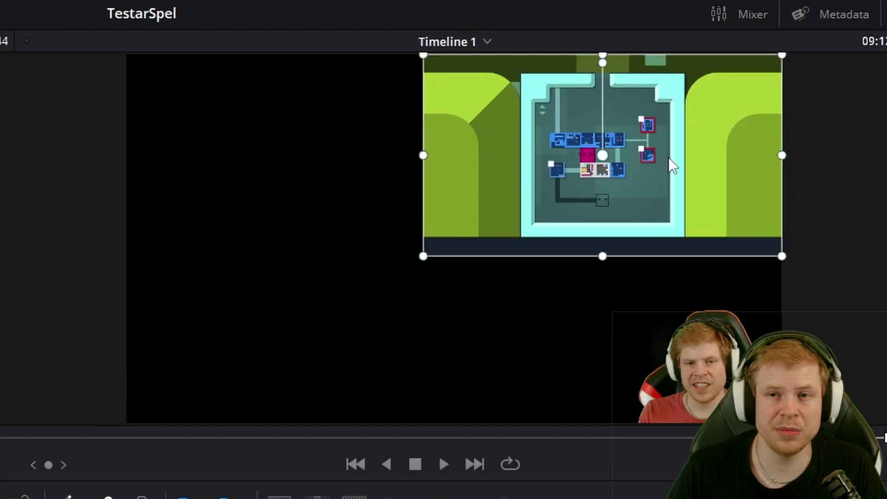
{"action": "left_click_drag", "start_coordinate": [684, 139], "coordinate": [390, 115]}
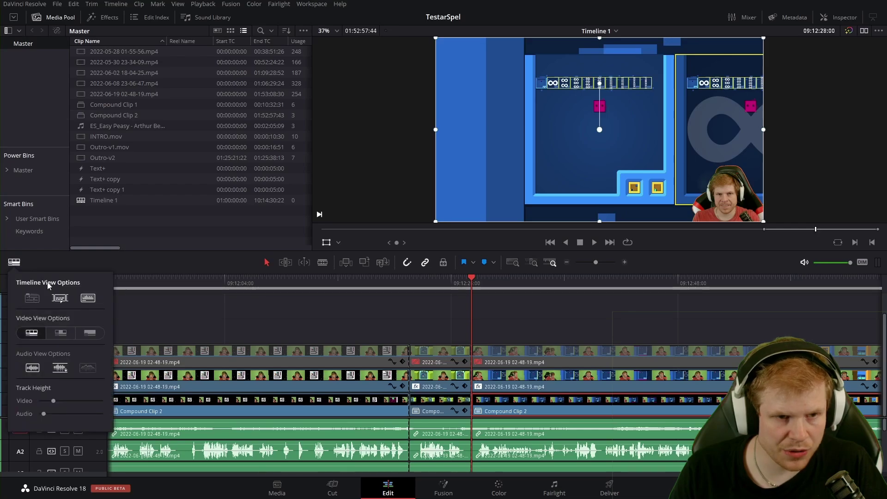
- Hide the video track thumbnails and split all clips at 09:12:32:53
{"action": "left_click", "coordinate": [89, 333]}
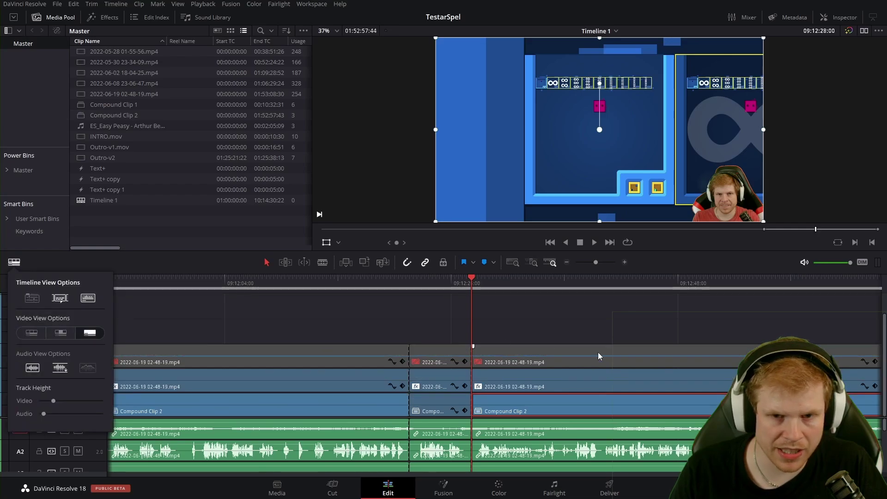
{"action": "left_click", "coordinate": [503, 304]}
{"action": "left_click", "coordinate": [522, 279]}
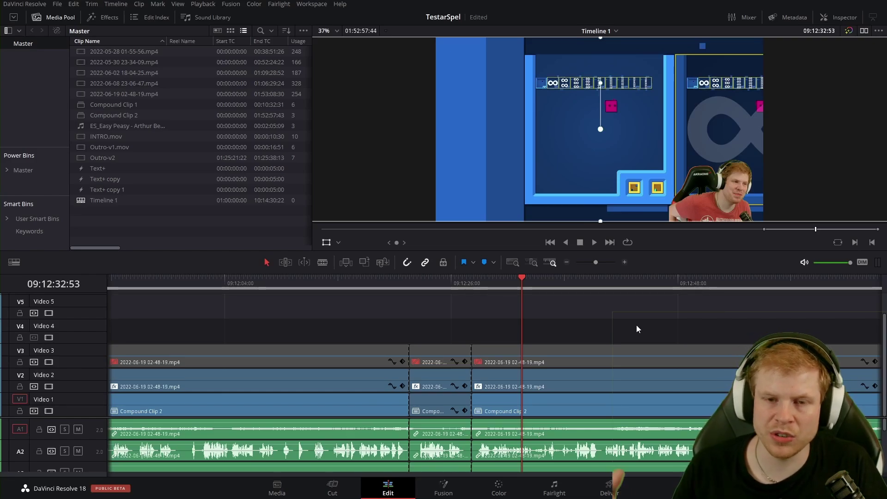
{"action": "key", "text": "ctrl+b"}
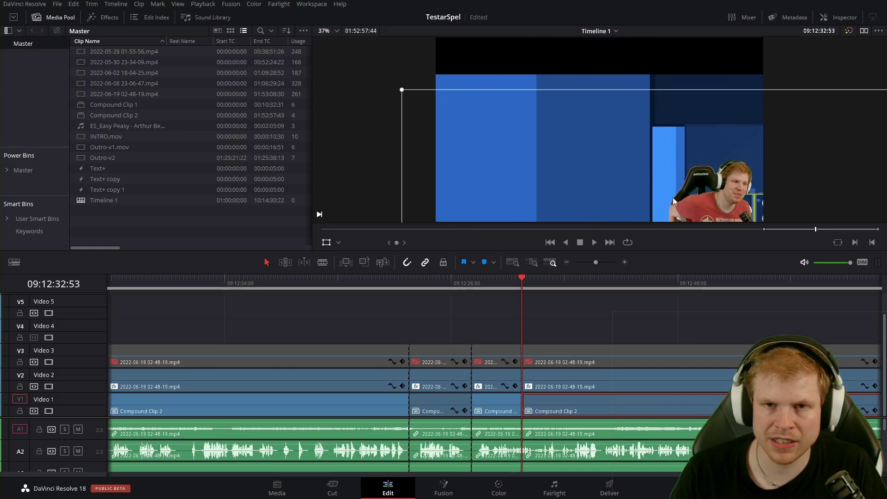
- Split all clips again at 09:12:36:50, then scrub between 09:12:31:32 and 09:12:37:47 to check
{"action": "left_click", "coordinate": [565, 298]}
{"action": "left_click", "coordinate": [564, 298]}
{"action": "key", "text": "ctrl+b"}
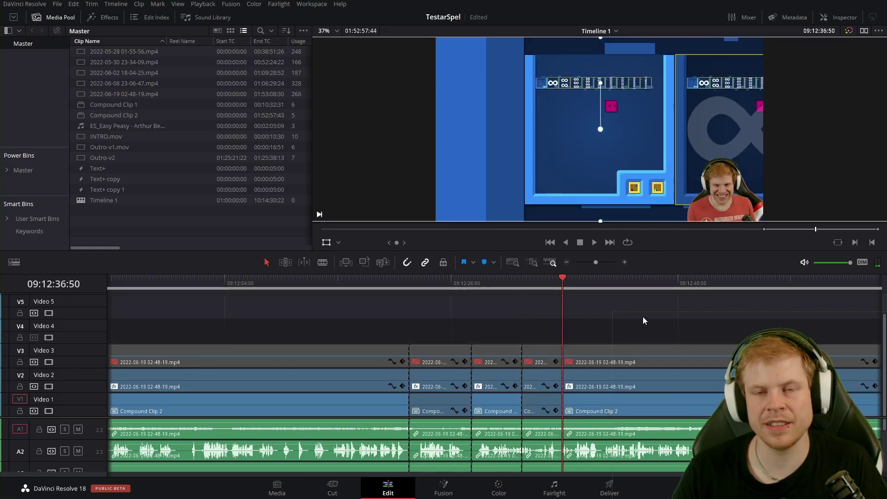
{"action": "mouse_move", "coordinate": [538, 282]}
{"action": "left_mouse_down"}
{"action": "mouse_move", "coordinate": [529, 282]}
{"action": "mouse_move", "coordinate": [548, 282]}
{"action": "left_mouse_up"}
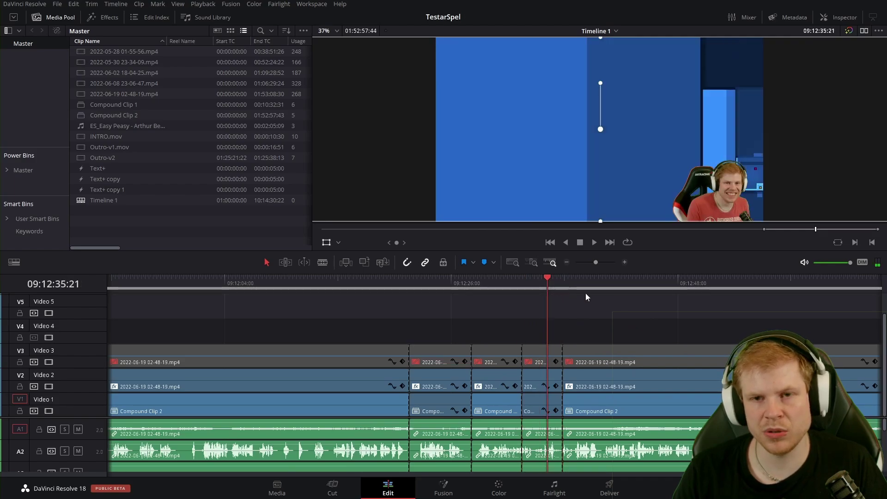
{"action": "left_click", "coordinate": [572, 282]}
{"action": "left_click", "coordinate": [509, 282]}
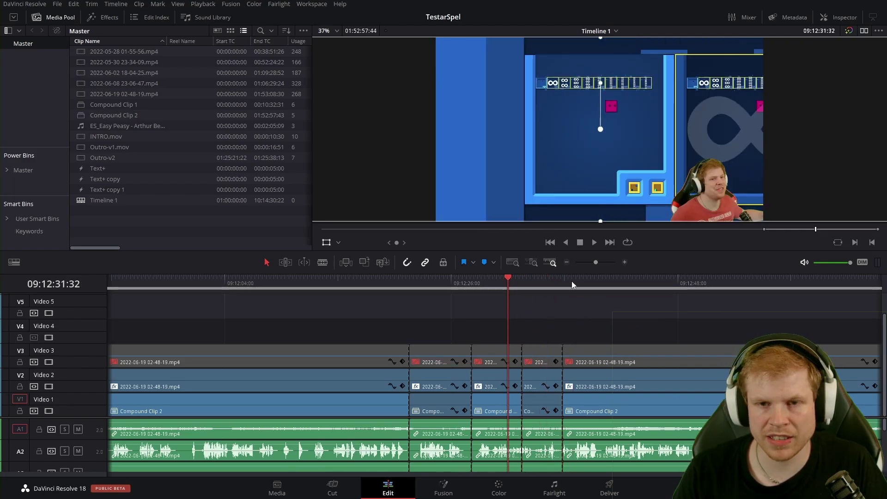